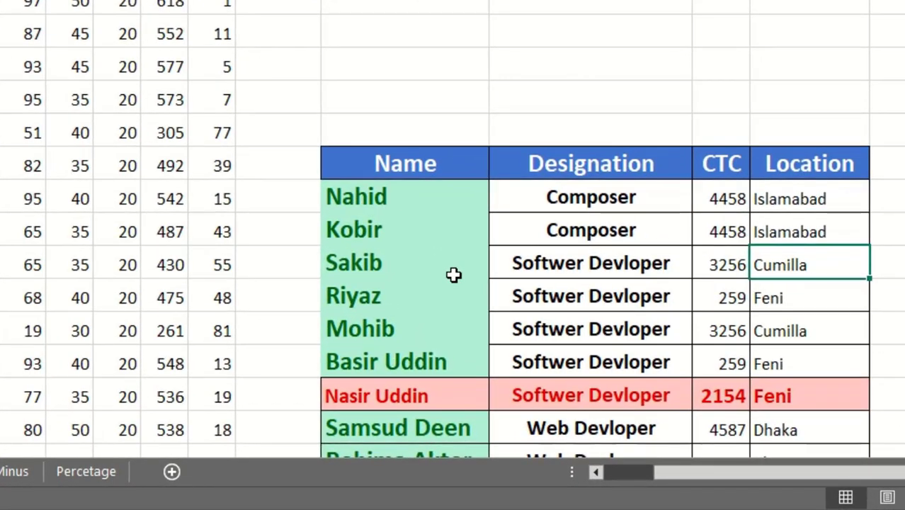
Step: Look over the marks list and the employee table with its Name, Designation, CTC and Location columns
scroll(84, 186, up, 1)
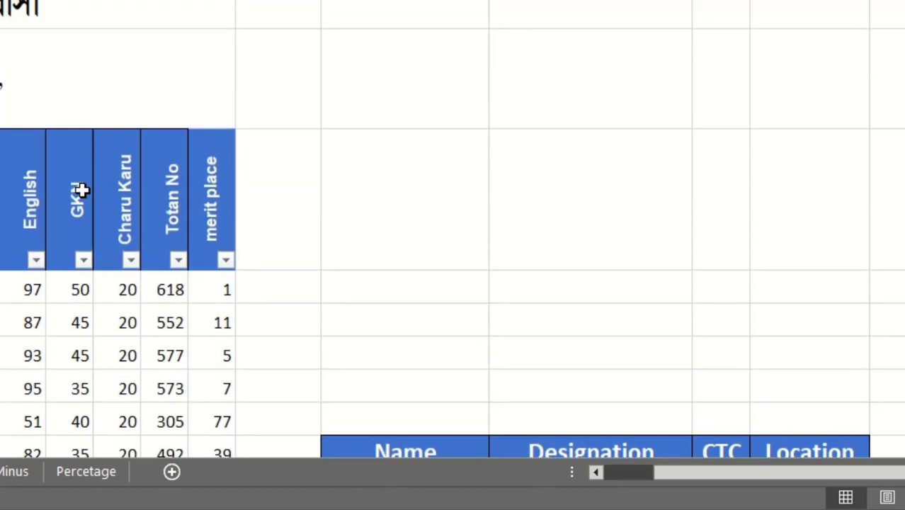
scroll(85, 198, down, 3)
scroll(85, 200, up, 3)
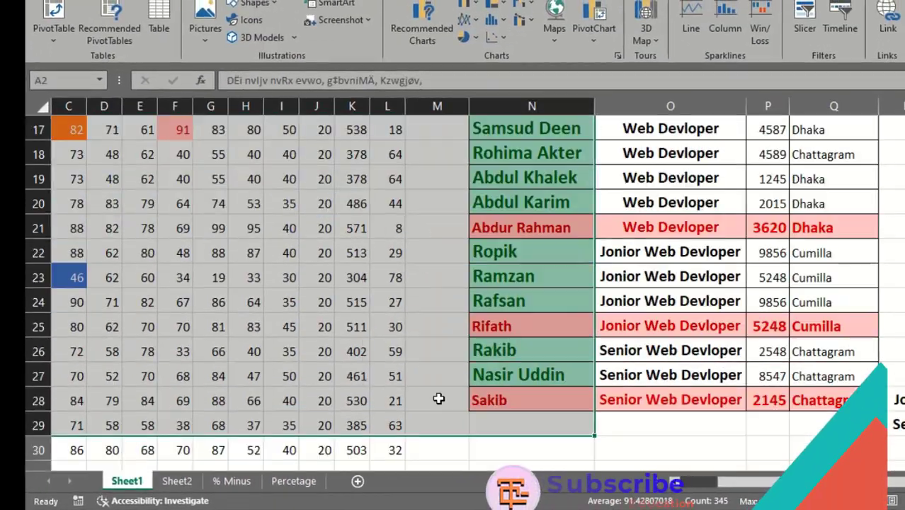
click(310, 257)
scroll(425, 284, up, 5)
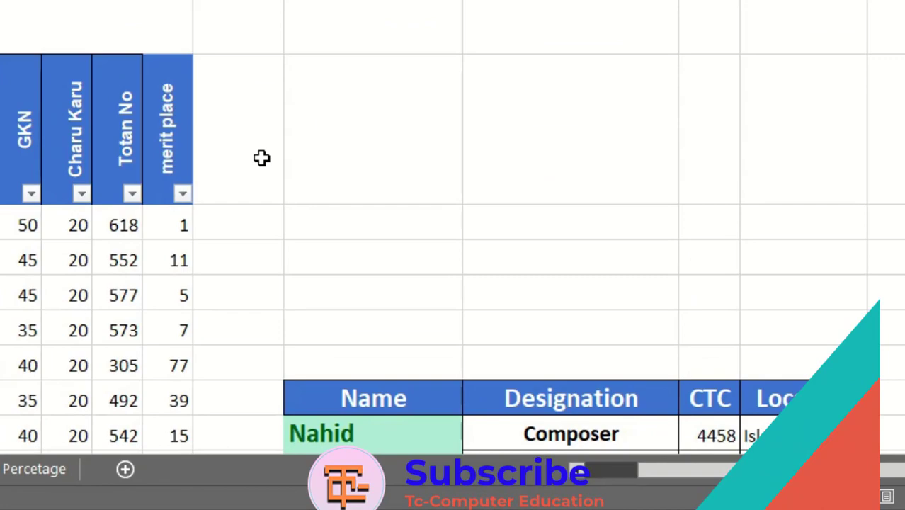
scroll(262, 158, down, 3)
drag(244, 7, 840, 448)
click(652, 352)
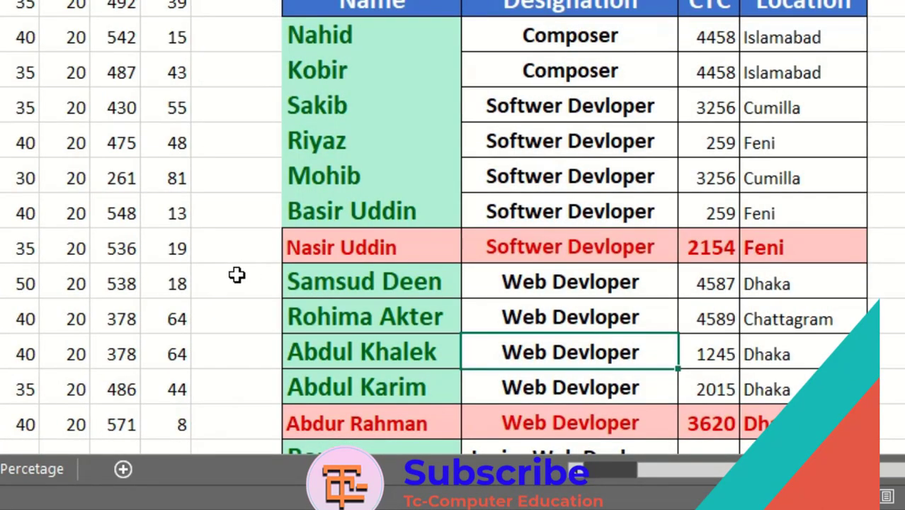
scroll(410, 310, up, 1)
scroll(537, 249, down, 2)
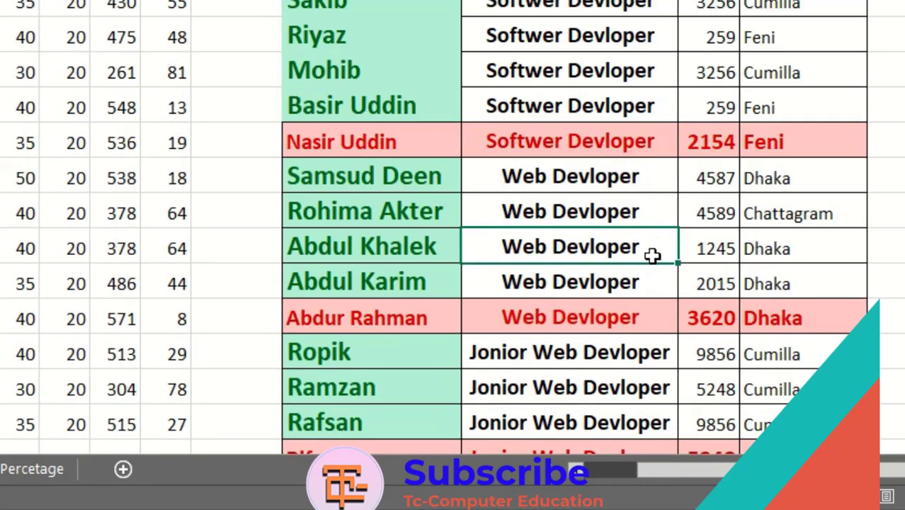
scroll(794, 324, up, 1)
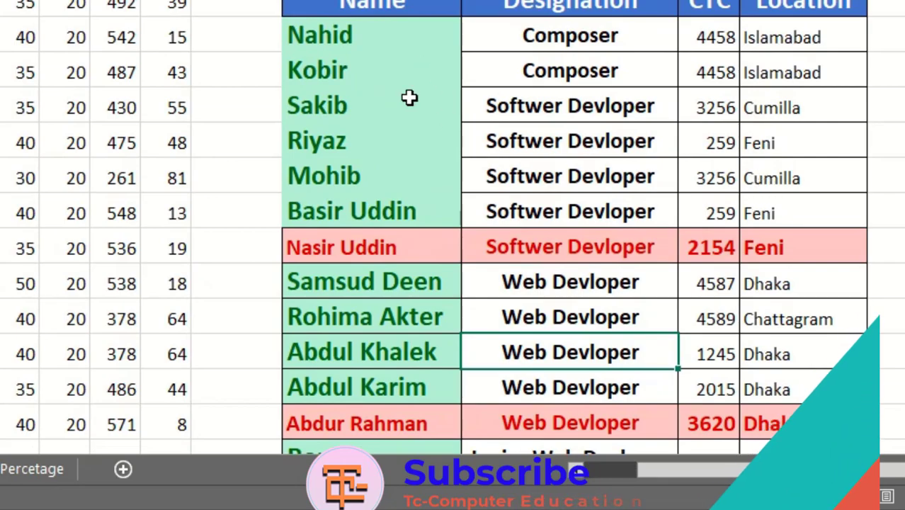
Step: Select the employee table including its header row and request Recommended PivotTables for it
drag(316, 4, 661, 389)
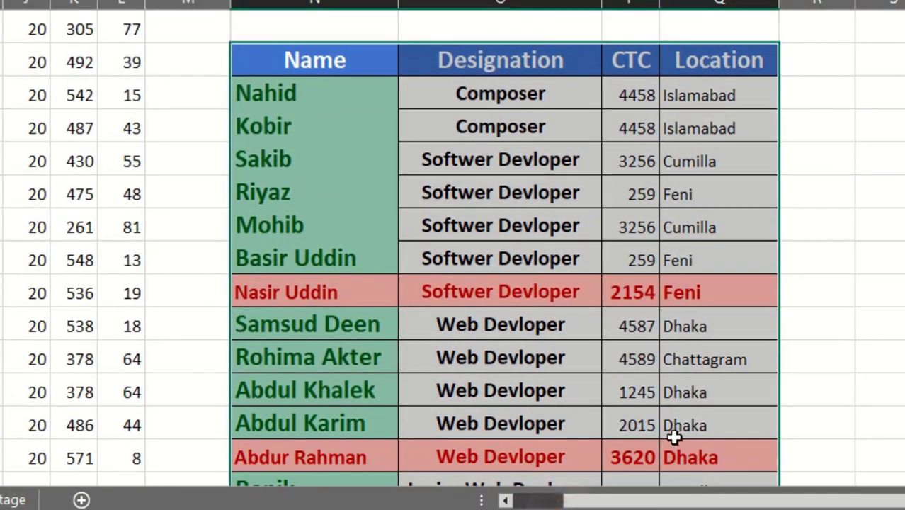
scroll(661, 389, up, 2)
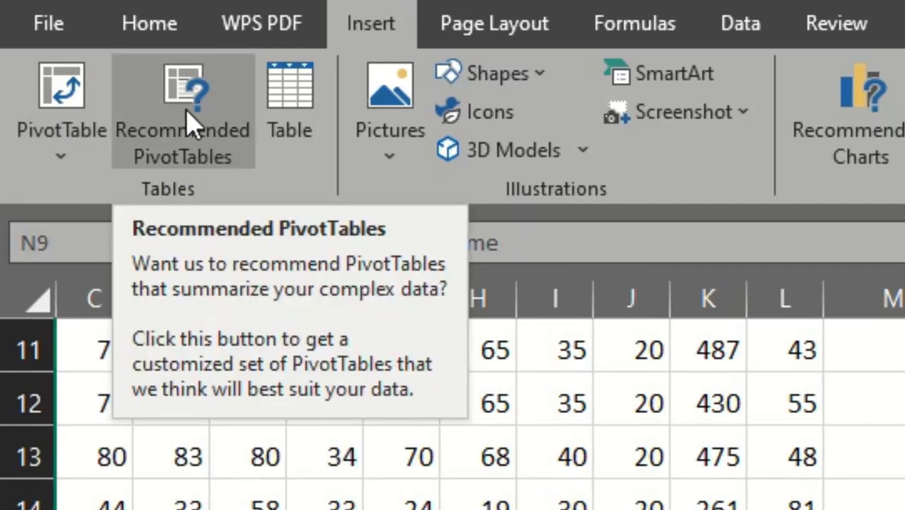
click(195, 124)
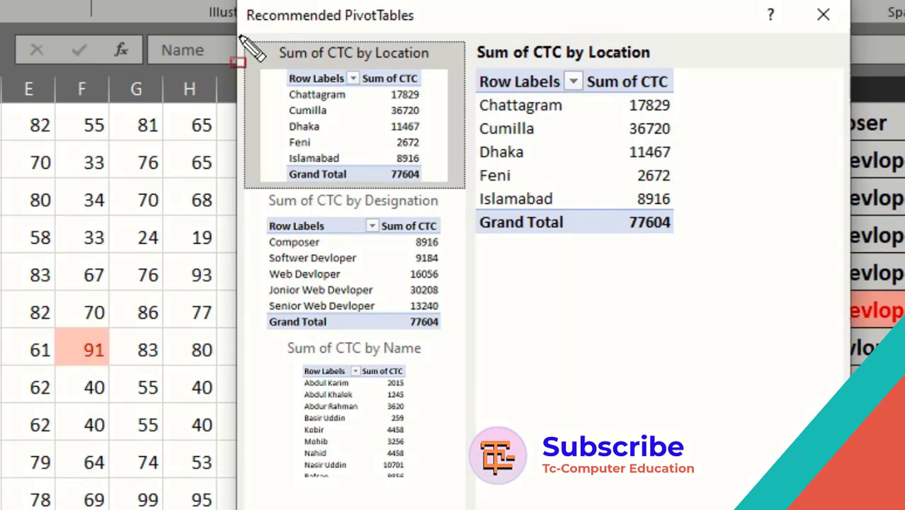
Step: Review the recommended PivotTable layouts that sum CTC by Location, by Designation and by Name, along with the preview
mouse_move(238, 35)
mouse_down()
mouse_move(308, 93)
mouse_move(401, 124)
mouse_move(474, 193)
mouse_up()
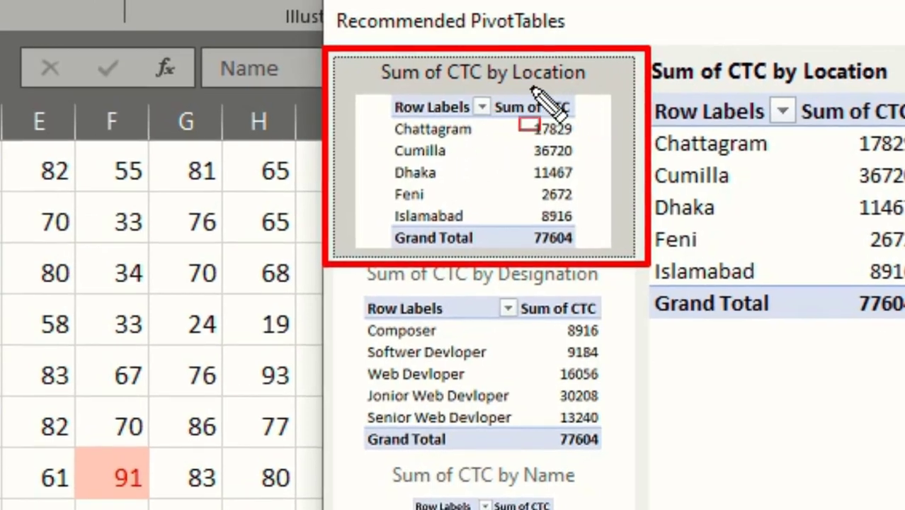
key(Escape)
mouse_move(336, 282)
mouse_down()
mouse_move(365, 323)
mouse_move(479, 364)
mouse_move(627, 468)
mouse_up()
key(Escape)
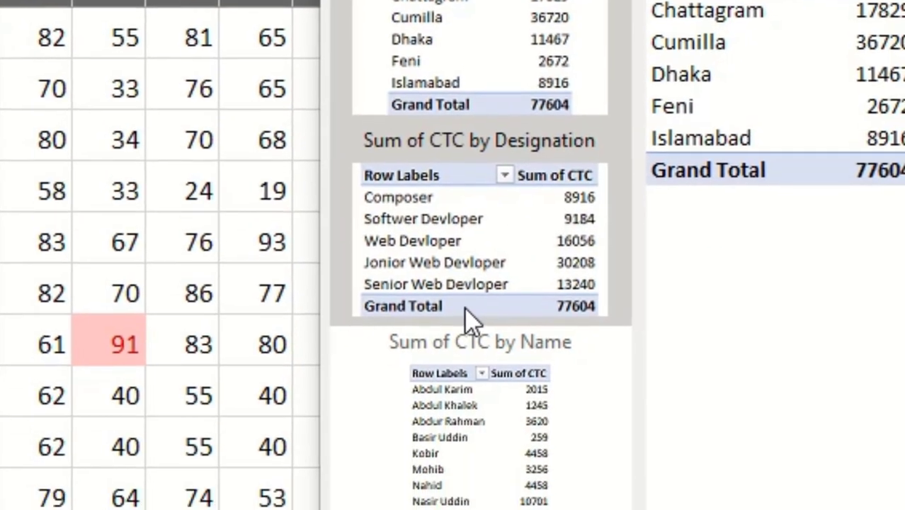
drag(360, 491, 380, 504)
mouse_move(332, 92)
mouse_down()
mouse_move(430, 207)
mouse_move(485, 297)
mouse_move(491, 249)
mouse_move(558, 289)
mouse_move(608, 374)
mouse_move(617, 351)
mouse_up()
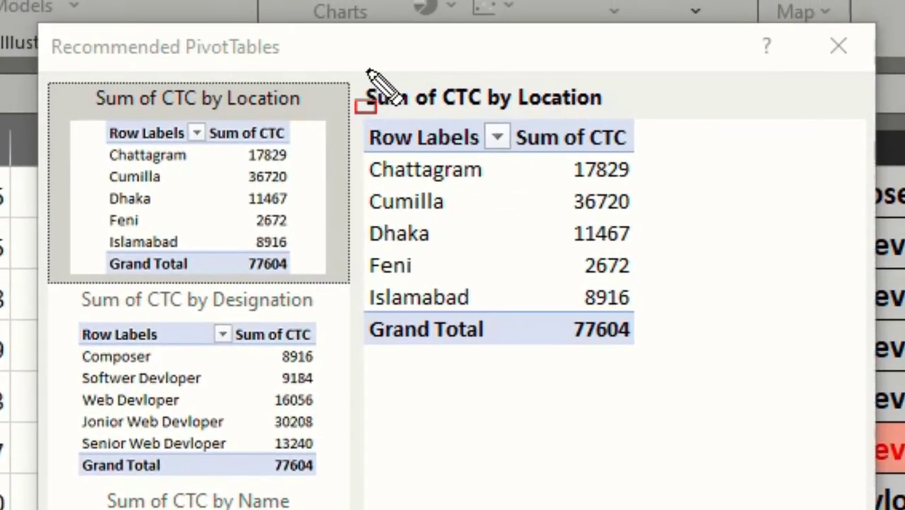
drag(357, 69, 650, 361)
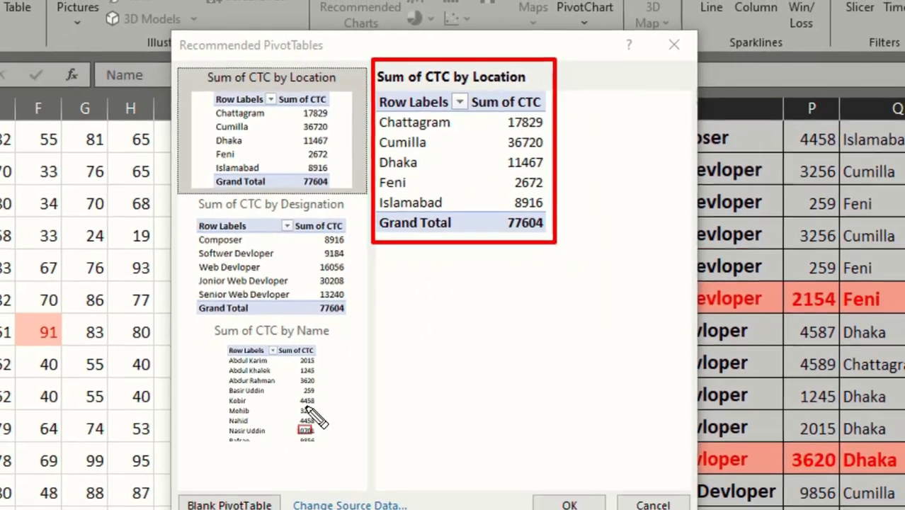
key(Escape)
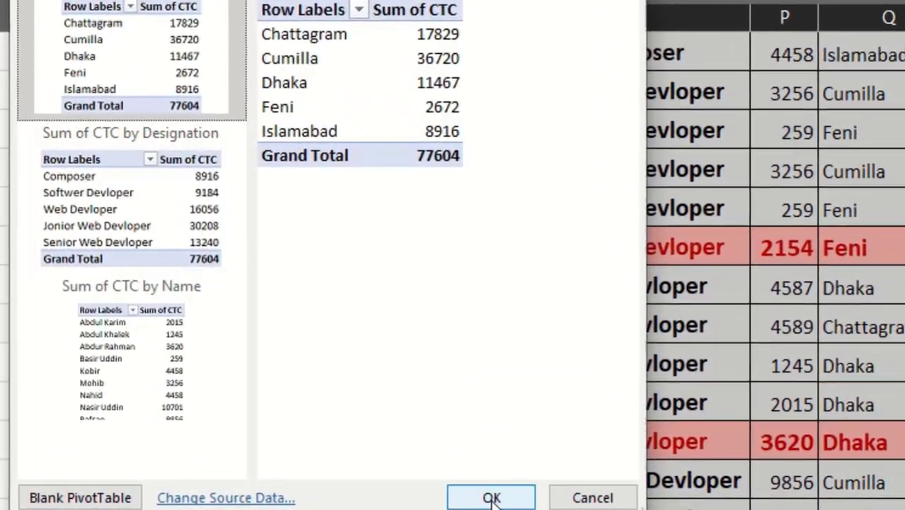
Step: Insert the recommended Sum of CTC by Location PivotTable and check its location rows and grand total
click(492, 498)
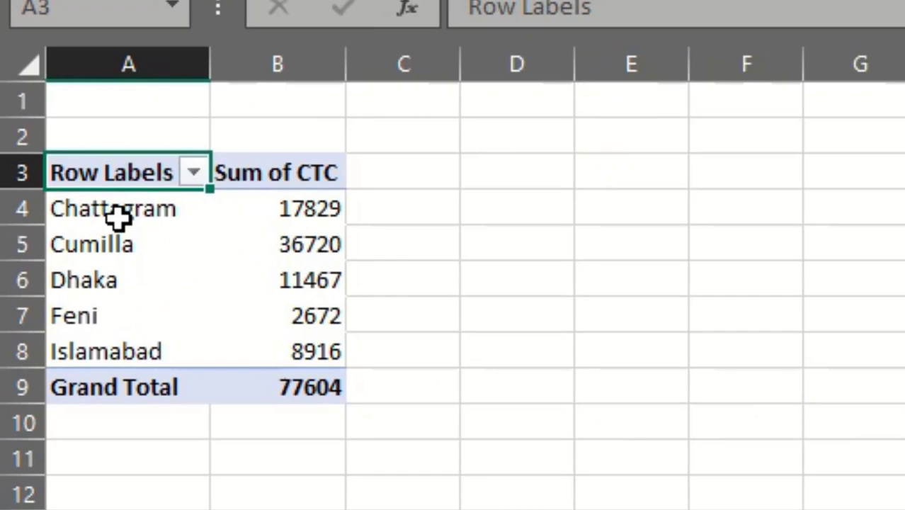
click(116, 215)
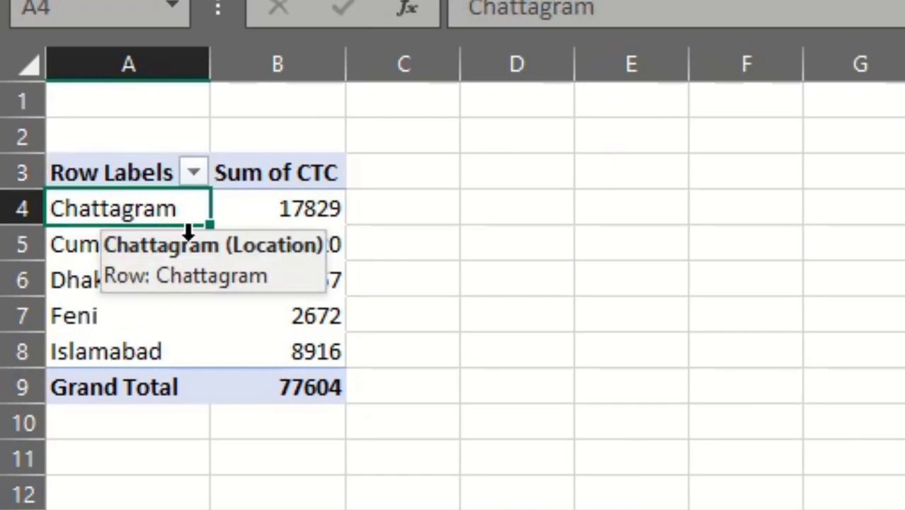
click(103, 257)
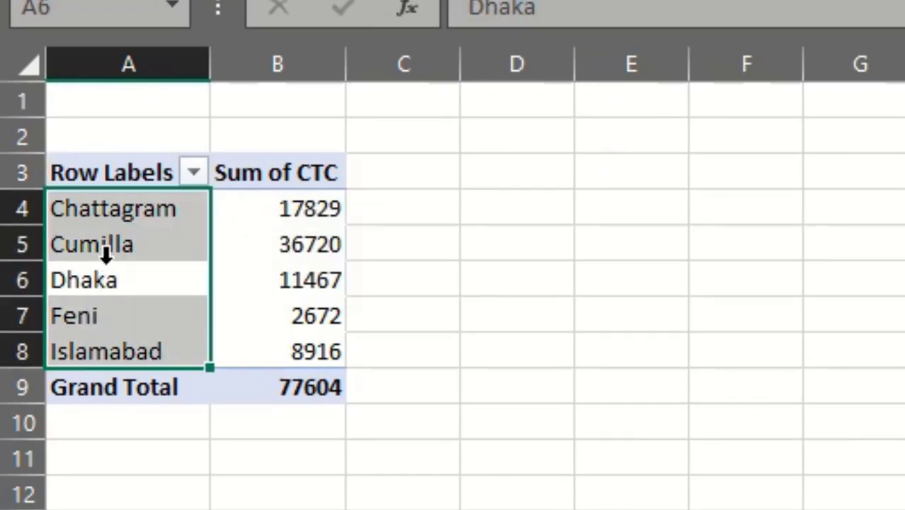
click(156, 255)
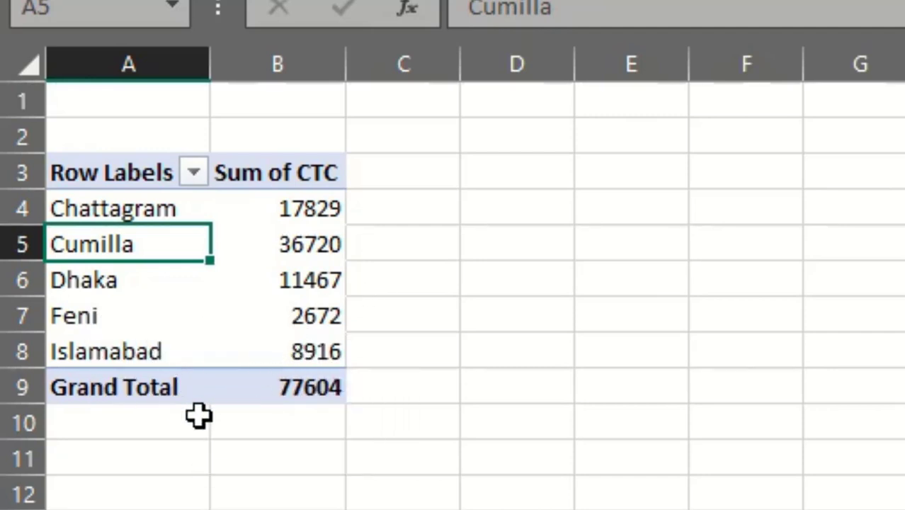
click(287, 386)
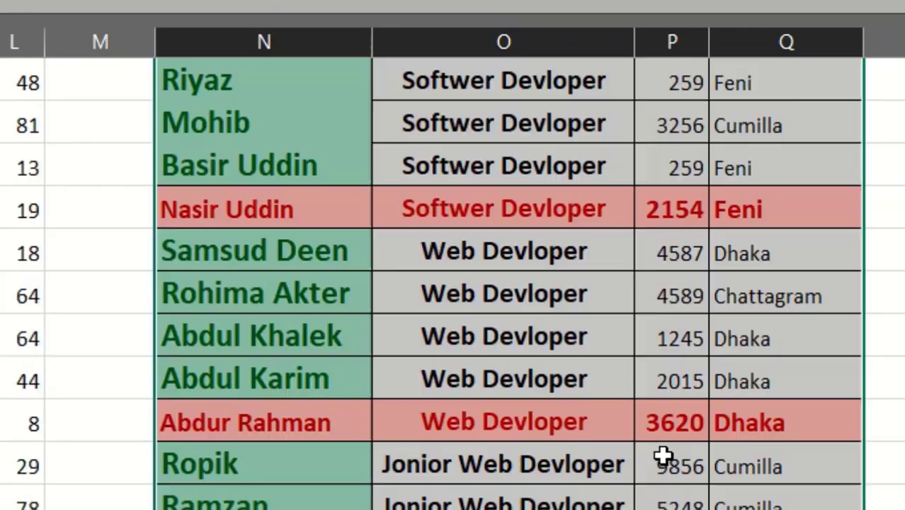
Step: Examine the Name, Designation, CTC and Location headers and their first entries in the source employee table
scroll(656, 454, up, 2)
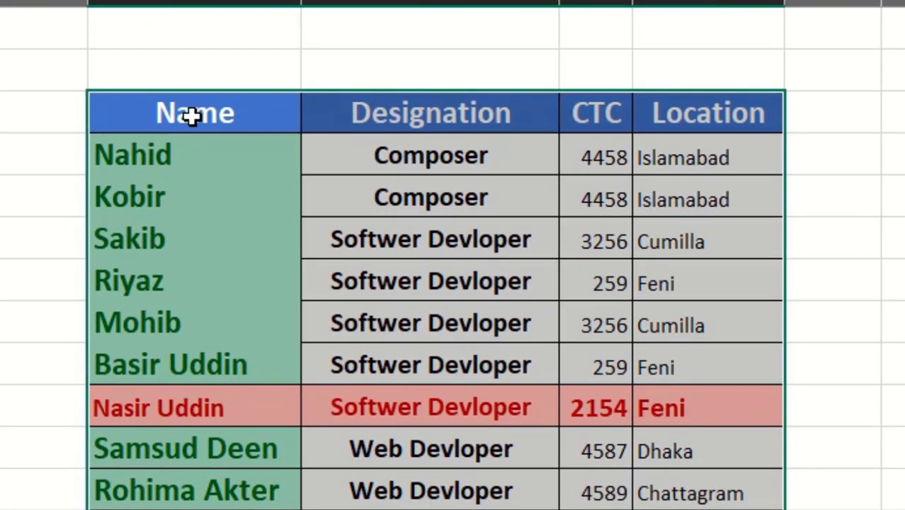
click(221, 180)
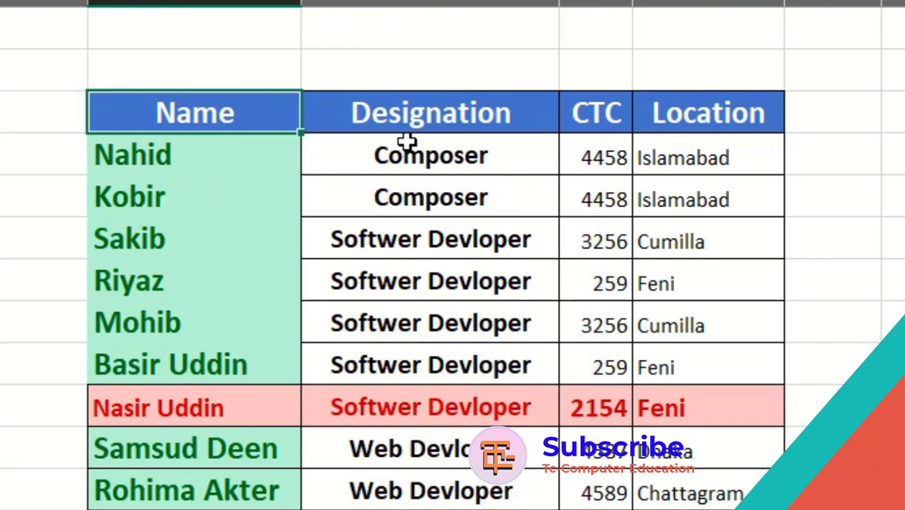
click(433, 157)
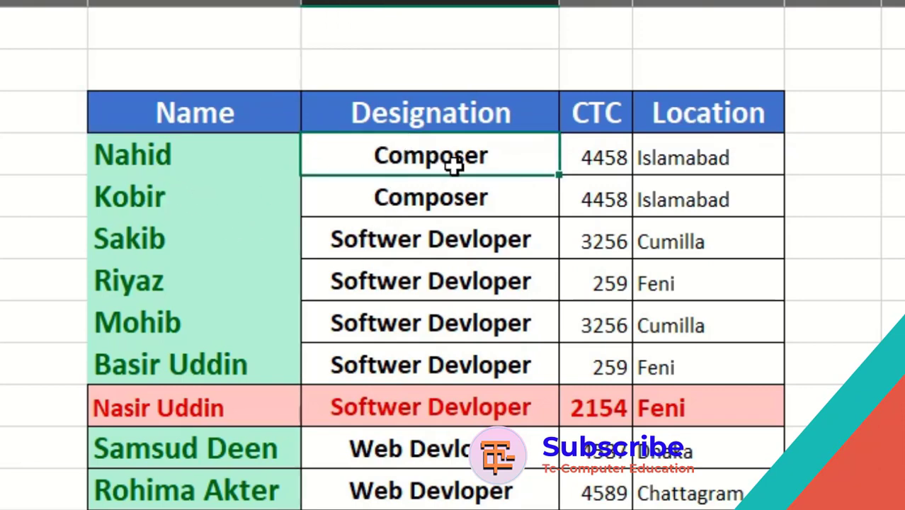
click(607, 122)
click(605, 161)
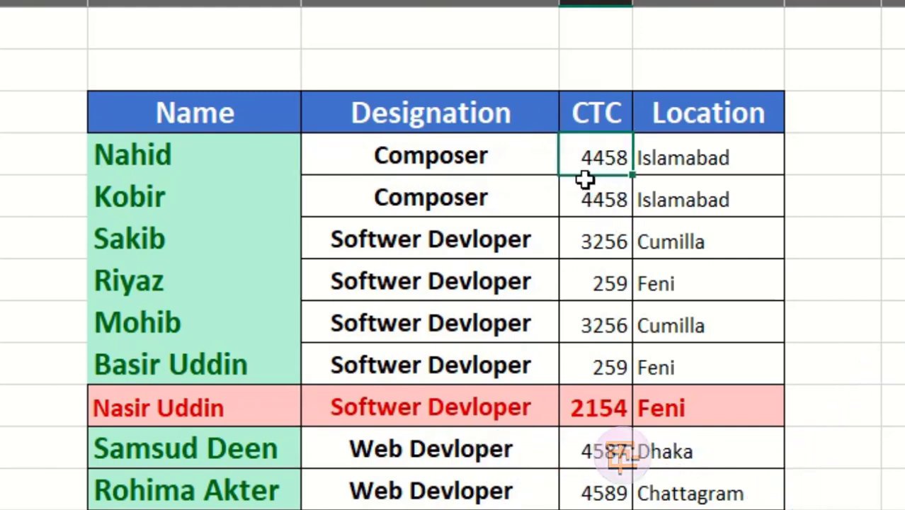
click(686, 157)
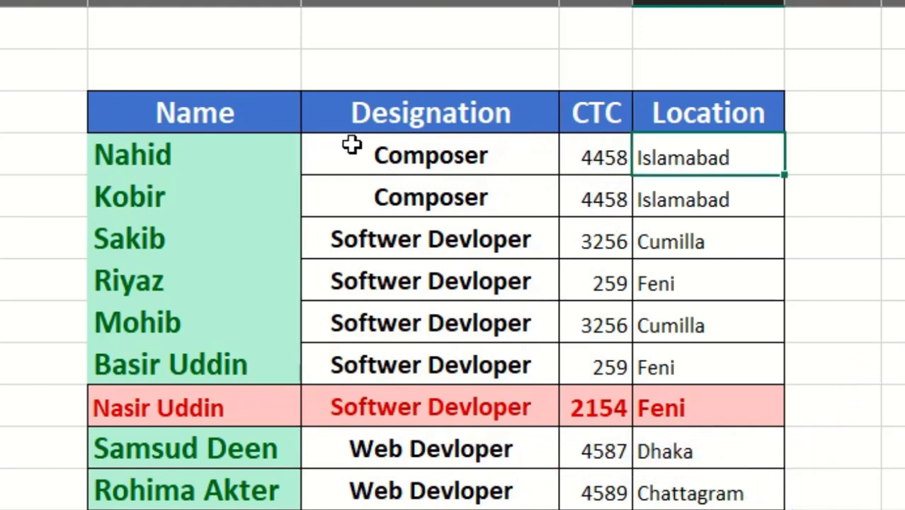
click(236, 129)
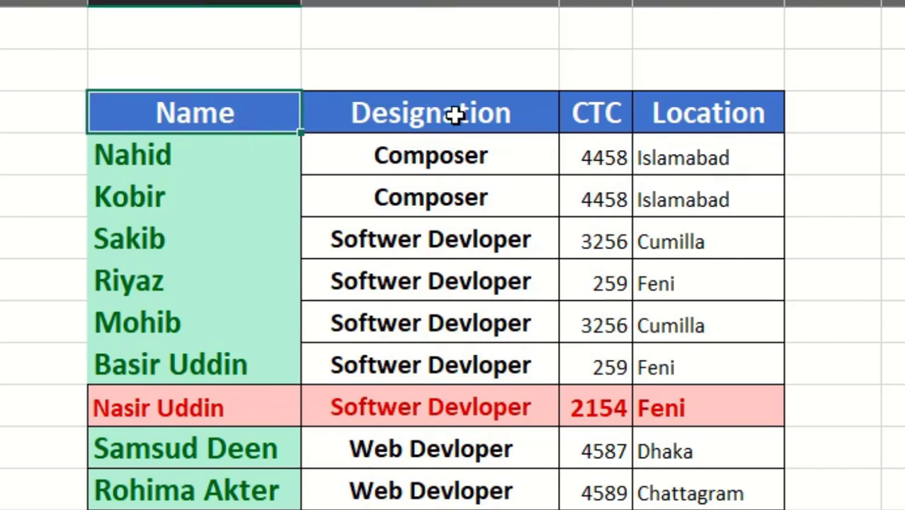
click(534, 124)
click(606, 120)
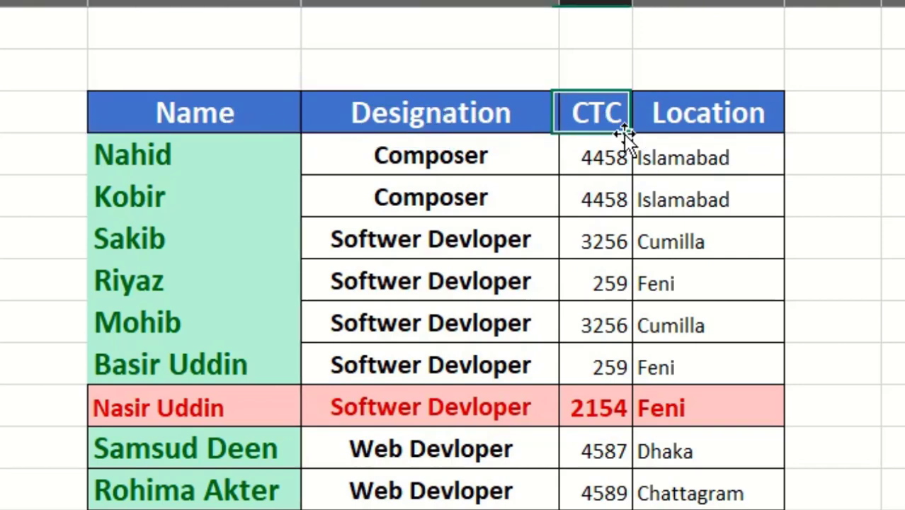
click(737, 122)
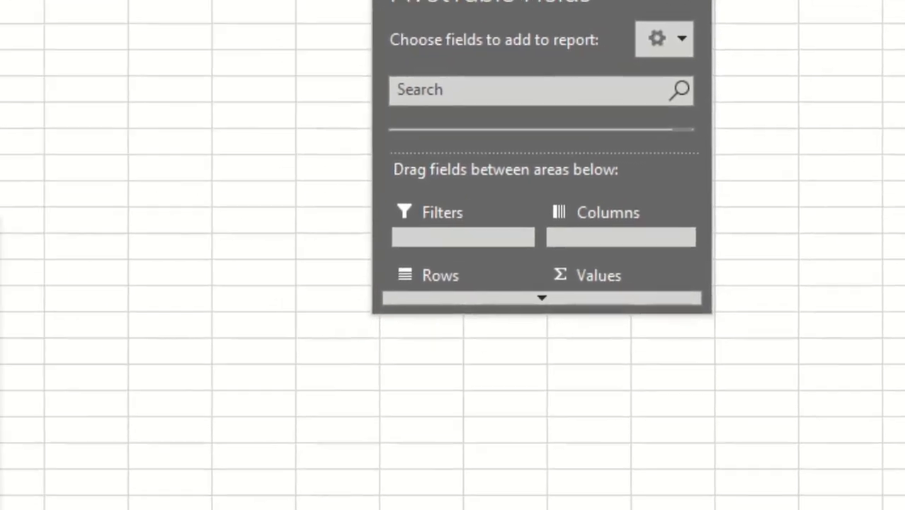
Step: Select the source table N9:Q28 on the employee sheet again and bring up its Recommended PivotTables suggestions
click(465, 232)
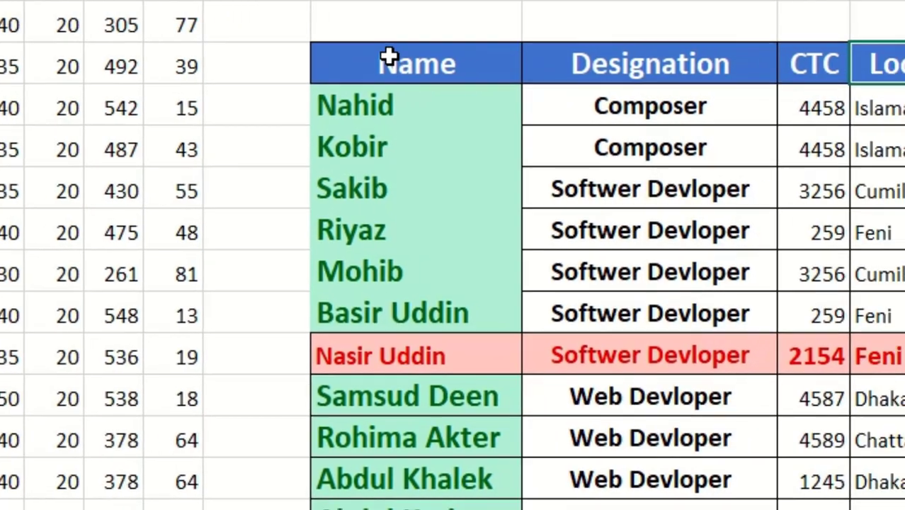
drag(387, 63, 535, 185)
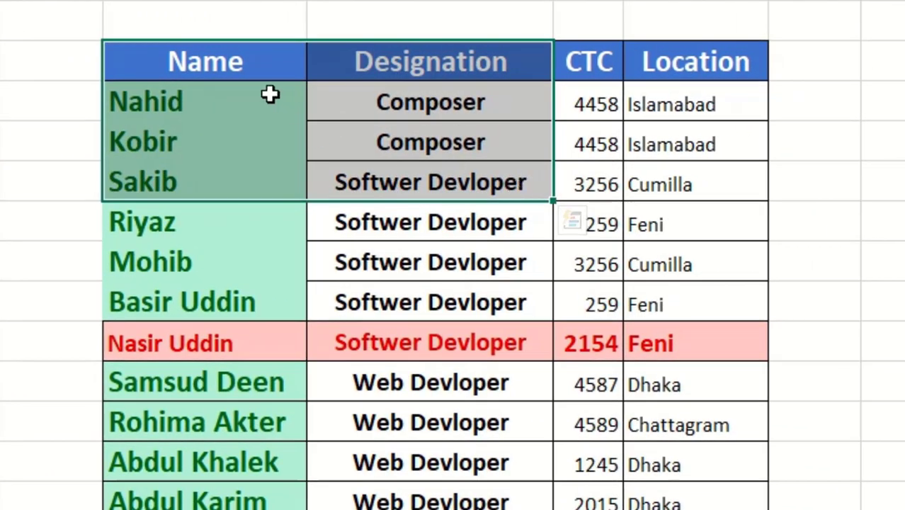
scroll(394, 329, down, 5)
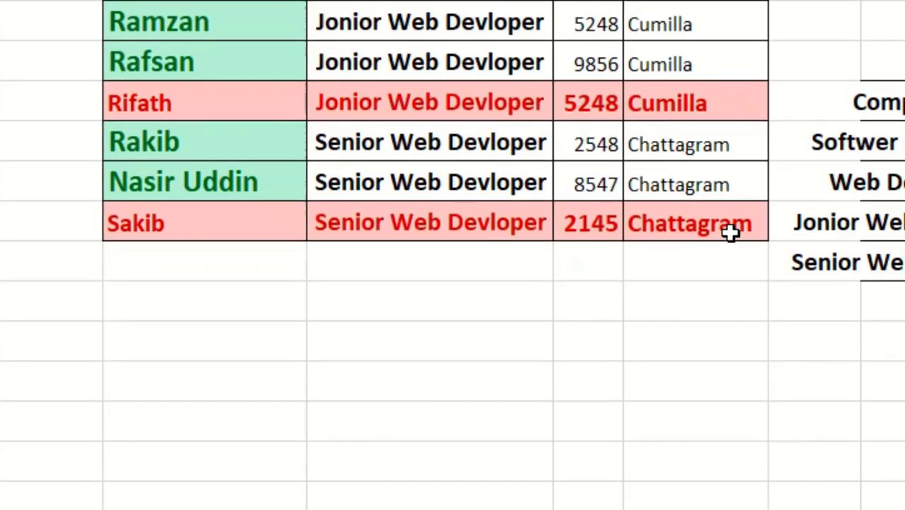
shift+click(733, 224)
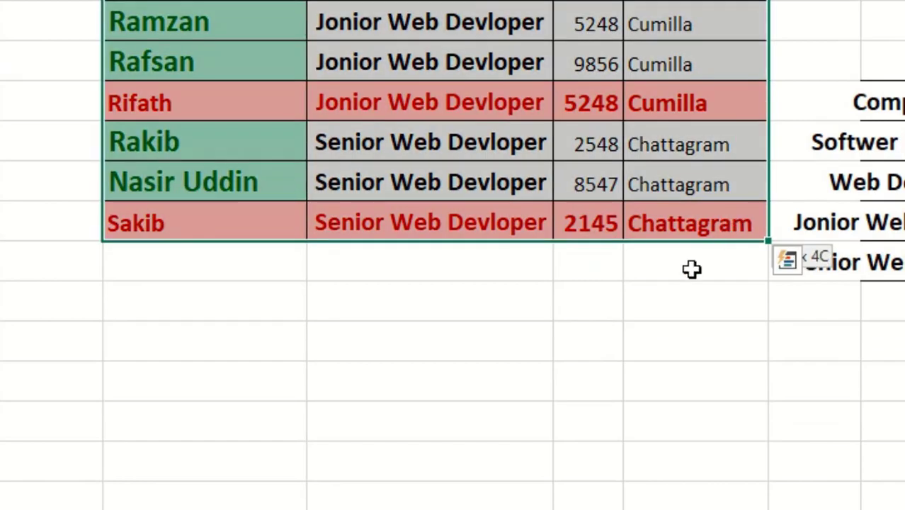
scroll(503, 392, up, 7)
scroll(532, 310, down, 3)
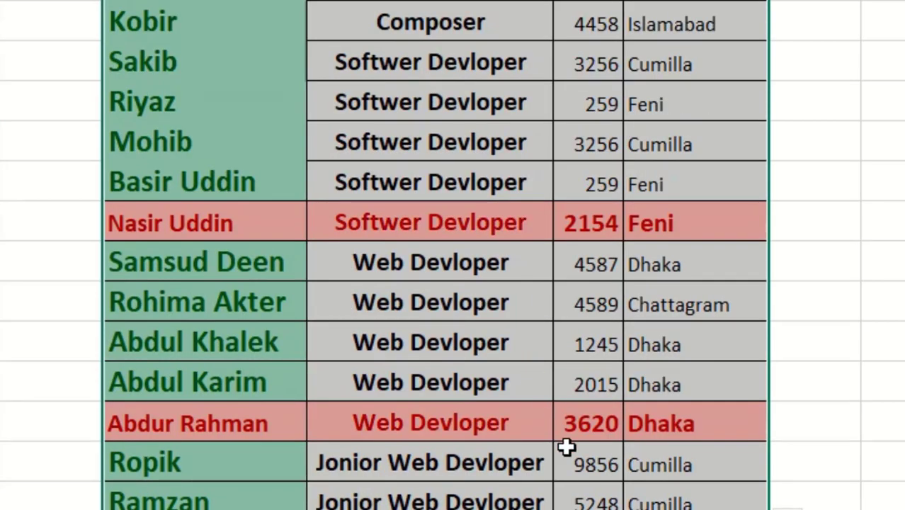
scroll(581, 454, up, 5)
scroll(586, 450, down, 4)
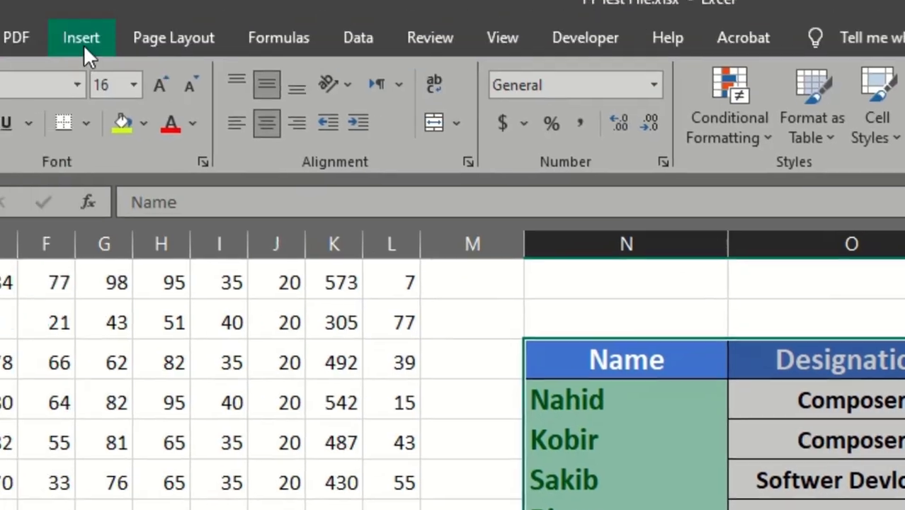
click(83, 42)
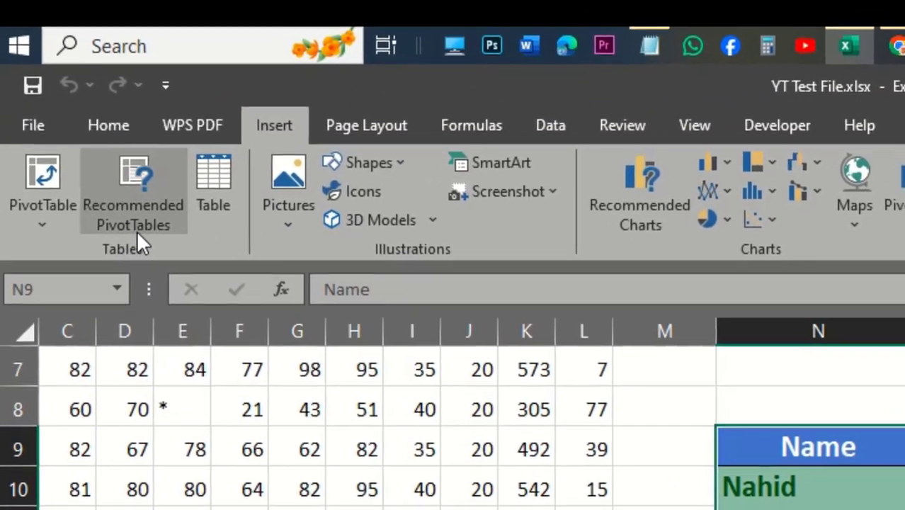
click(140, 237)
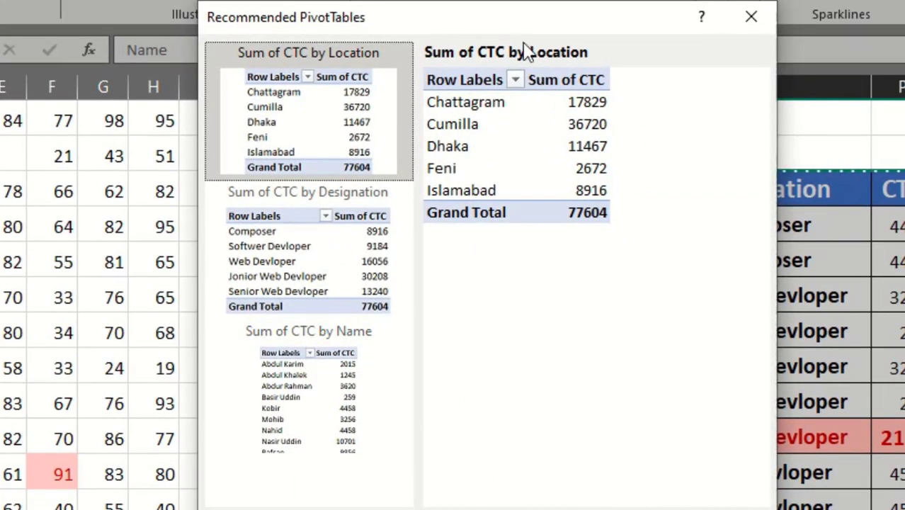
Step: Examine the name rows and grand total of the recommended Sum of CTC by Name layout and dismiss the suggestions without inserting a PivotTable
drag(507, 22, 310, 46)
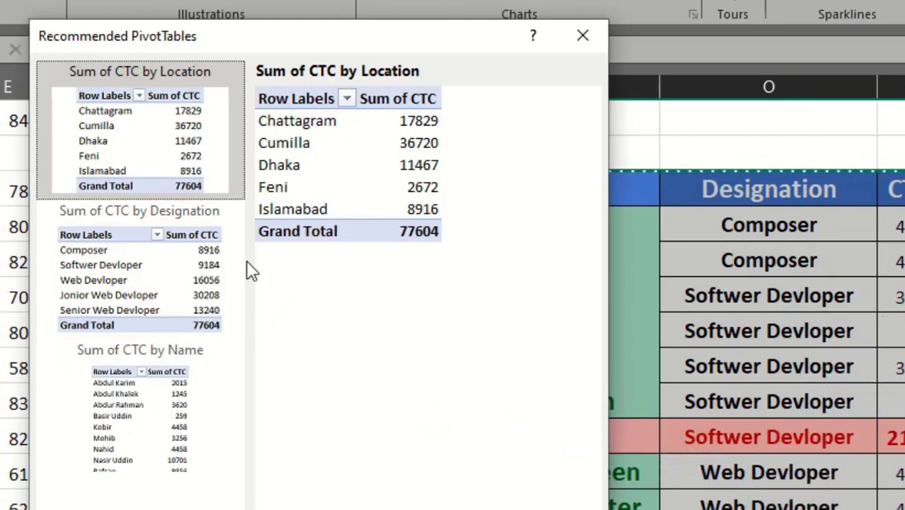
click(161, 408)
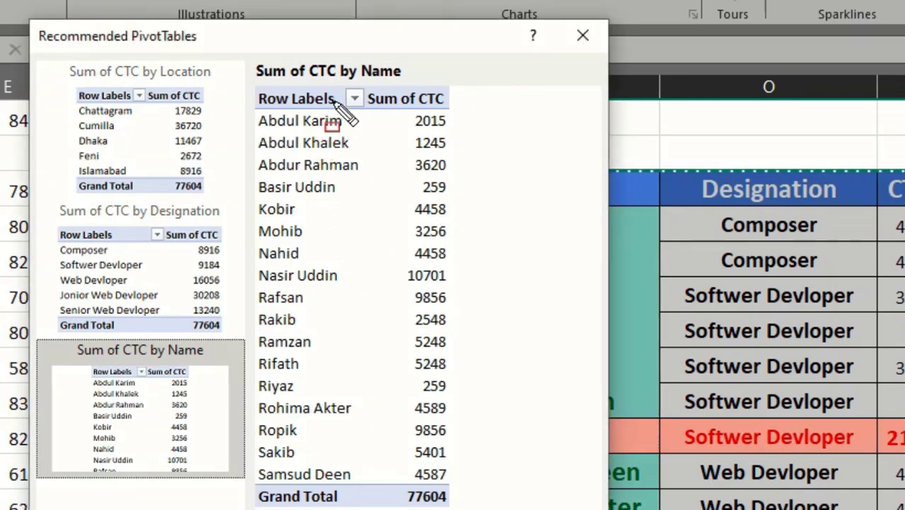
mouse_move(253, 56)
mouse_down()
mouse_move(477, 393)
mouse_move(474, 509)
mouse_up()
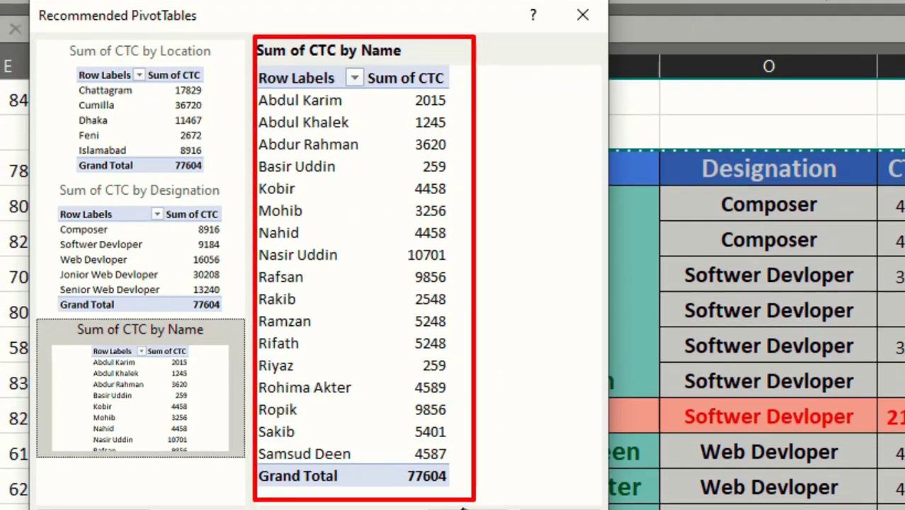
drag(265, 82, 349, 104)
key(ctrl+z)
mouse_move(253, 105)
mouse_down()
mouse_move(362, 131)
mouse_move(454, 131)
mouse_up()
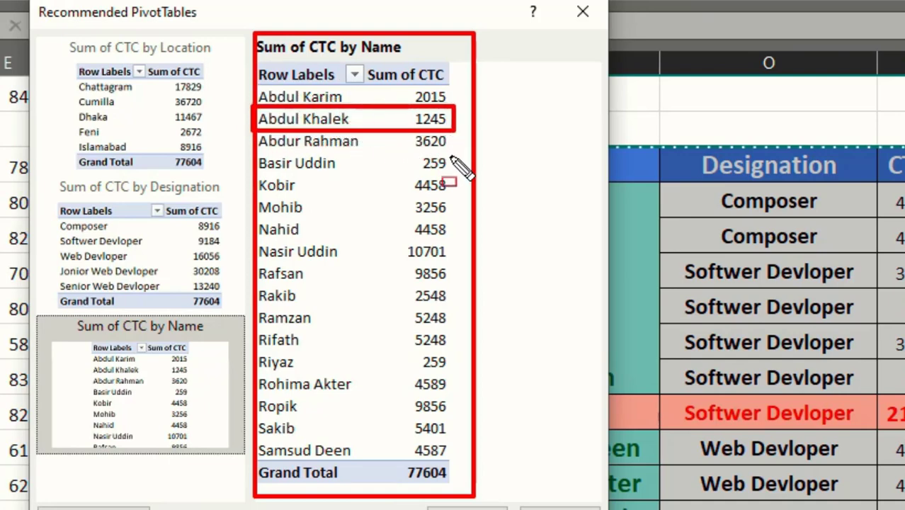
mouse_move(257, 461)
mouse_down()
mouse_move(382, 482)
mouse_move(465, 480)
mouse_up()
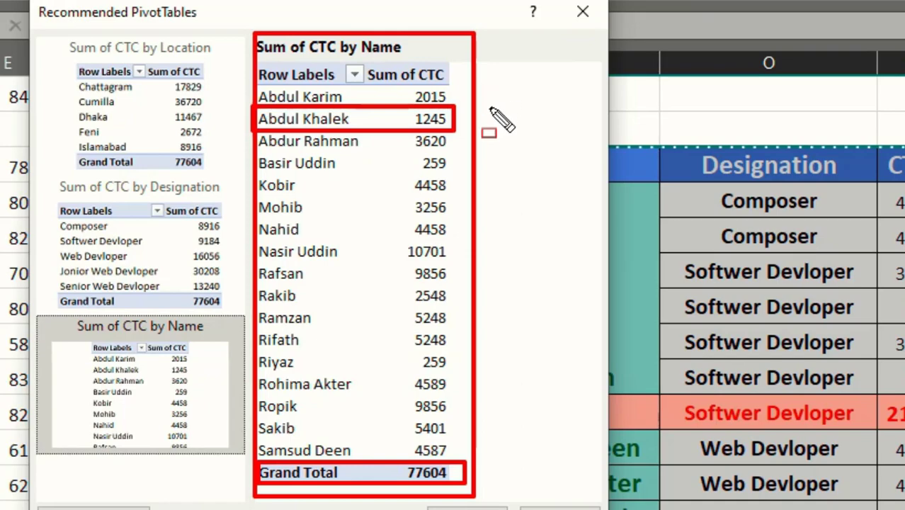
key(Escape)
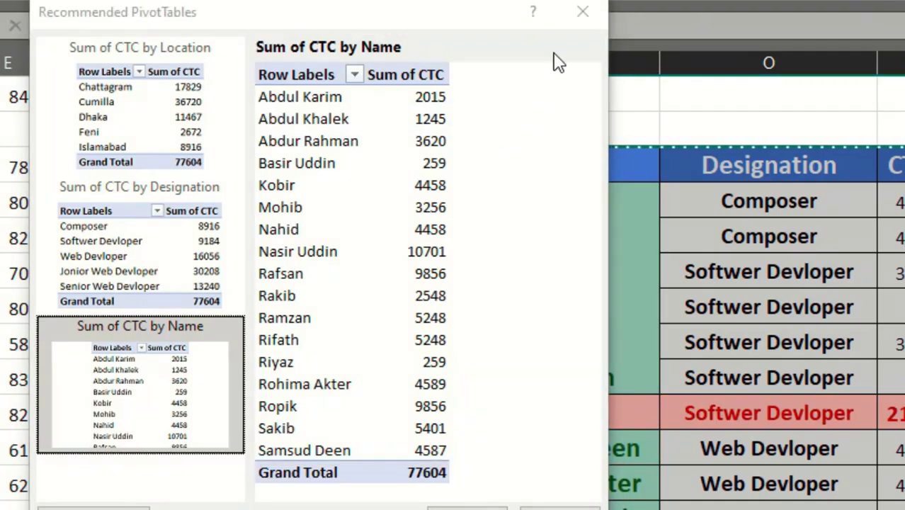
click(583, 14)
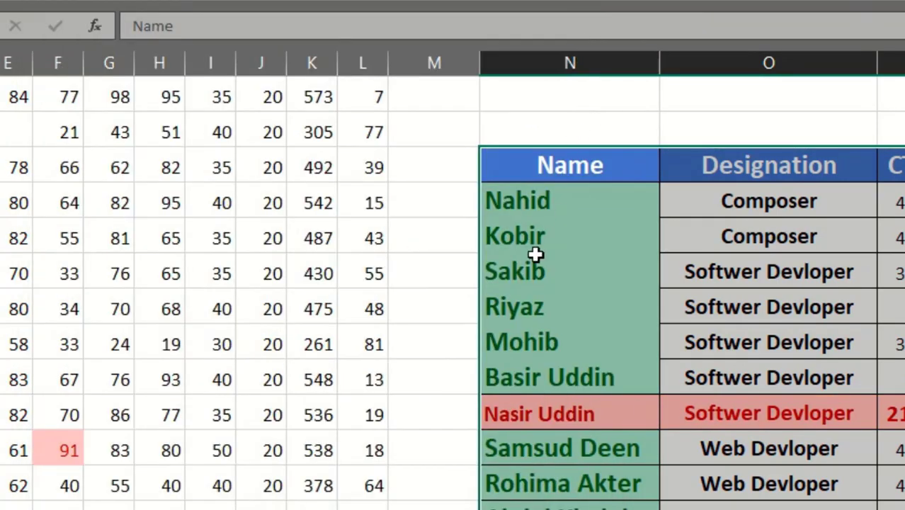